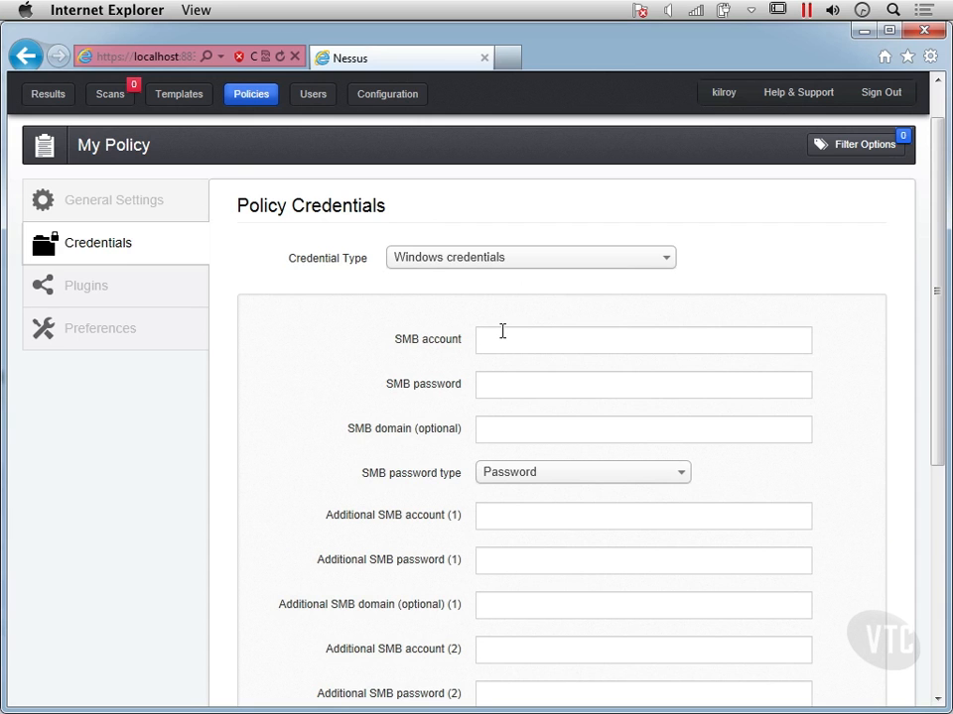
Fill in the SMB account name and the SMB password for the policy's Windows credentials
scroll(545, 344, down, 3)
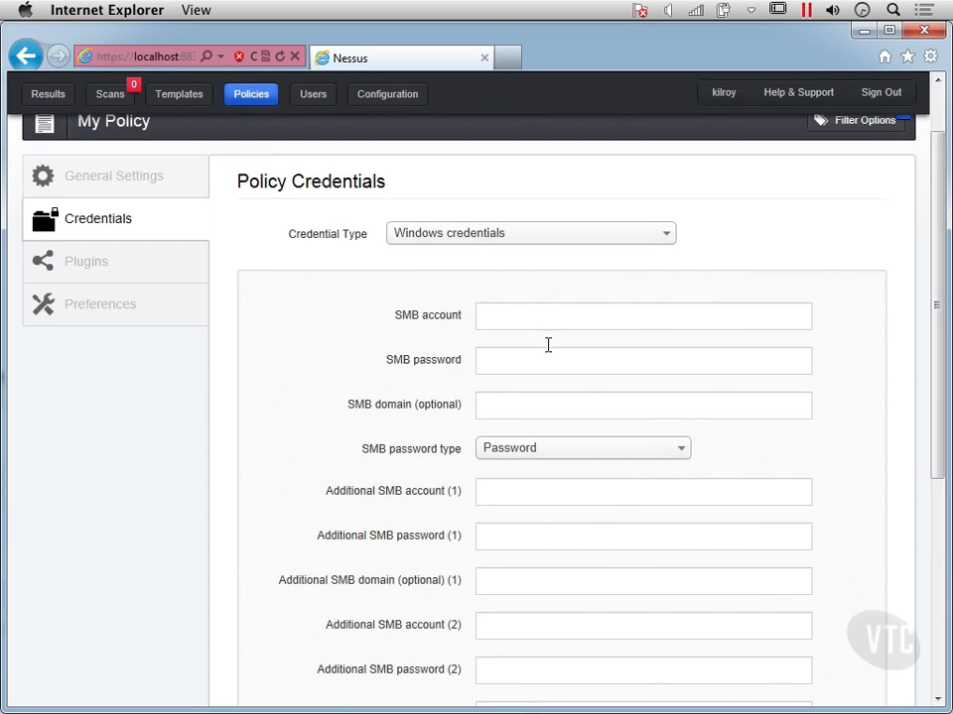
scroll(516, 253, down, 5)
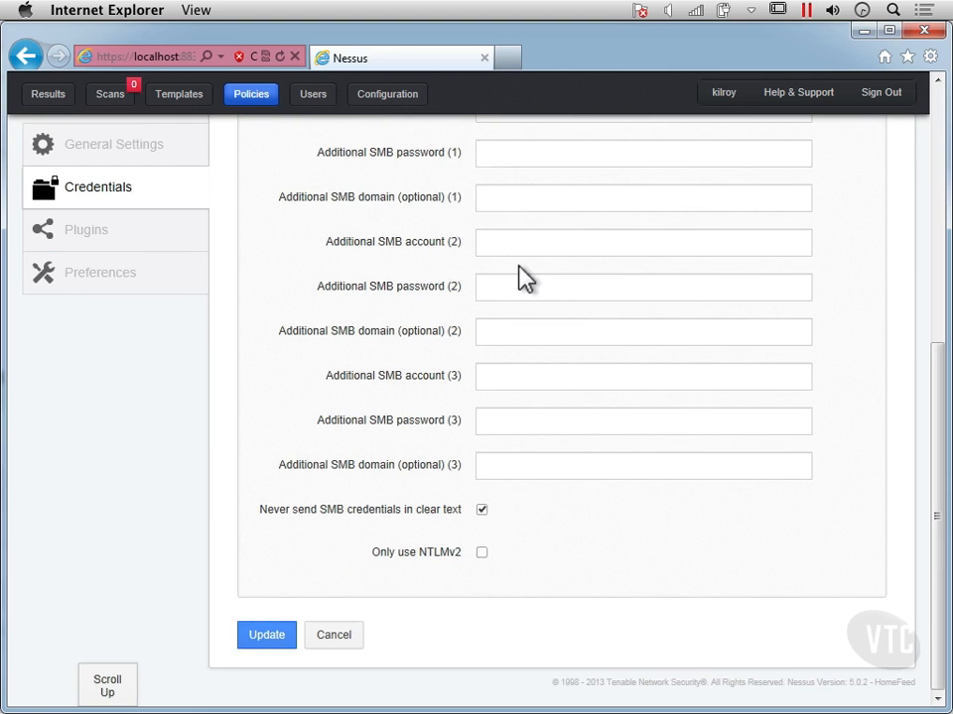
scroll(526, 280, up, 2)
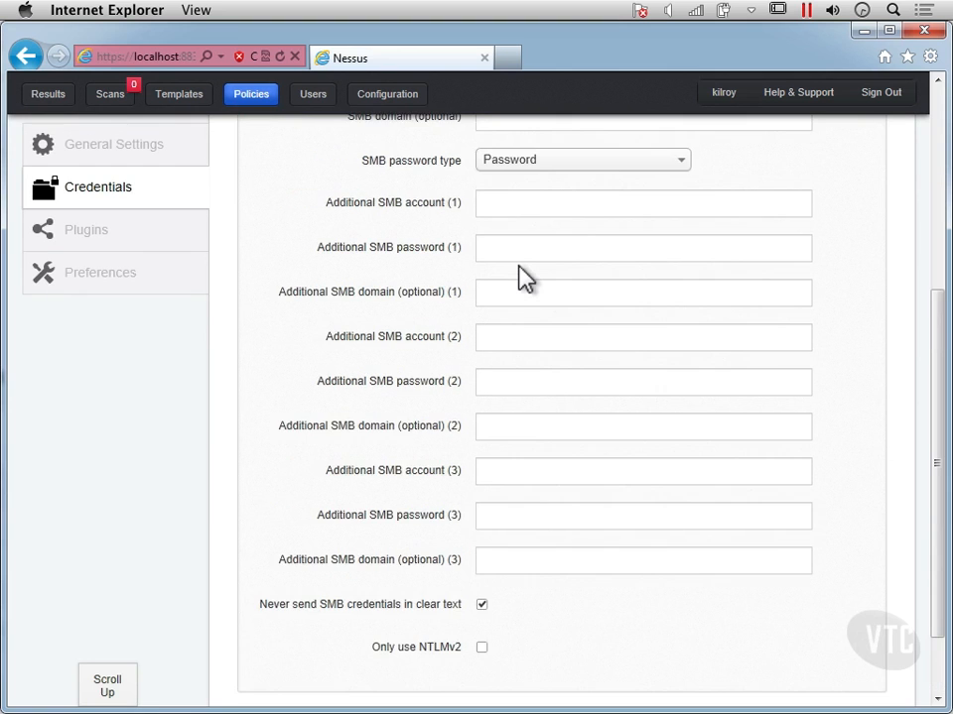
scroll(525, 280, up, 6)
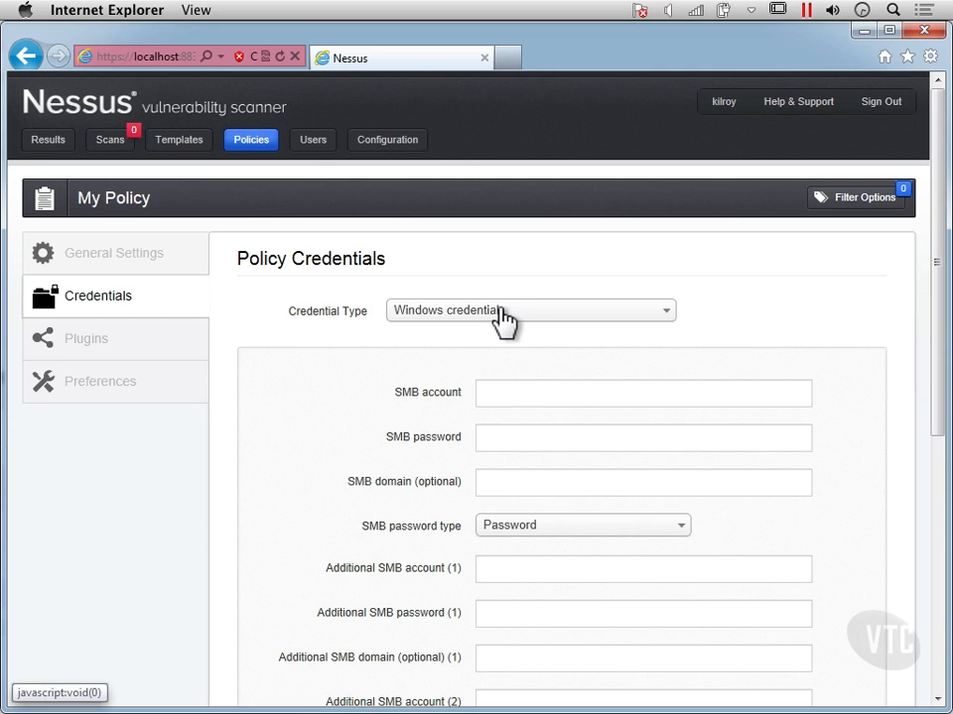
click(500, 394)
text(kilroy)
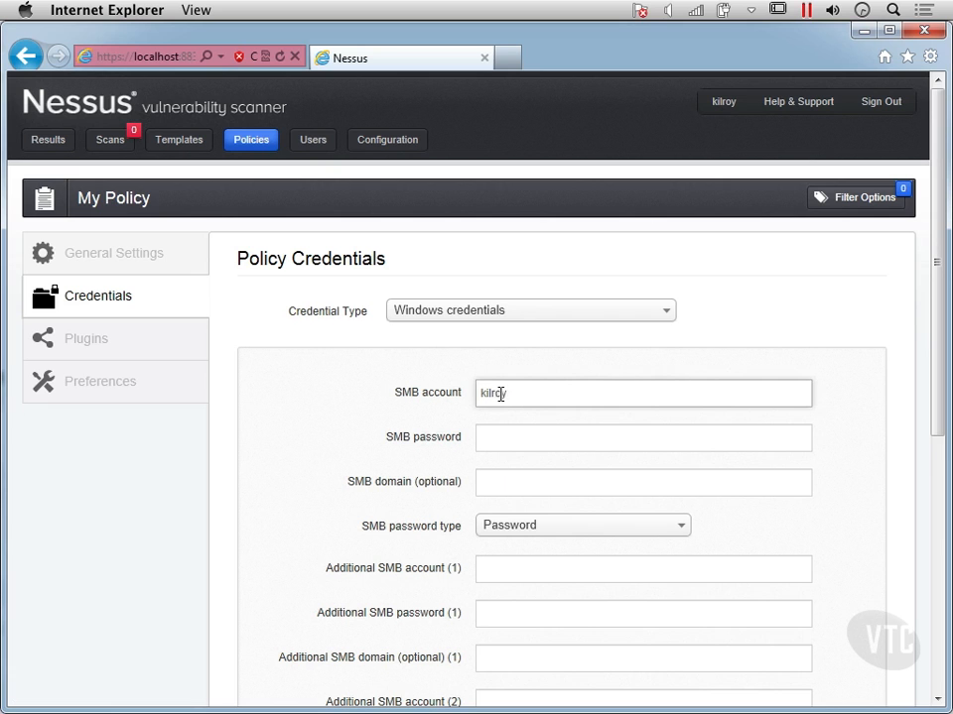
click(527, 442)
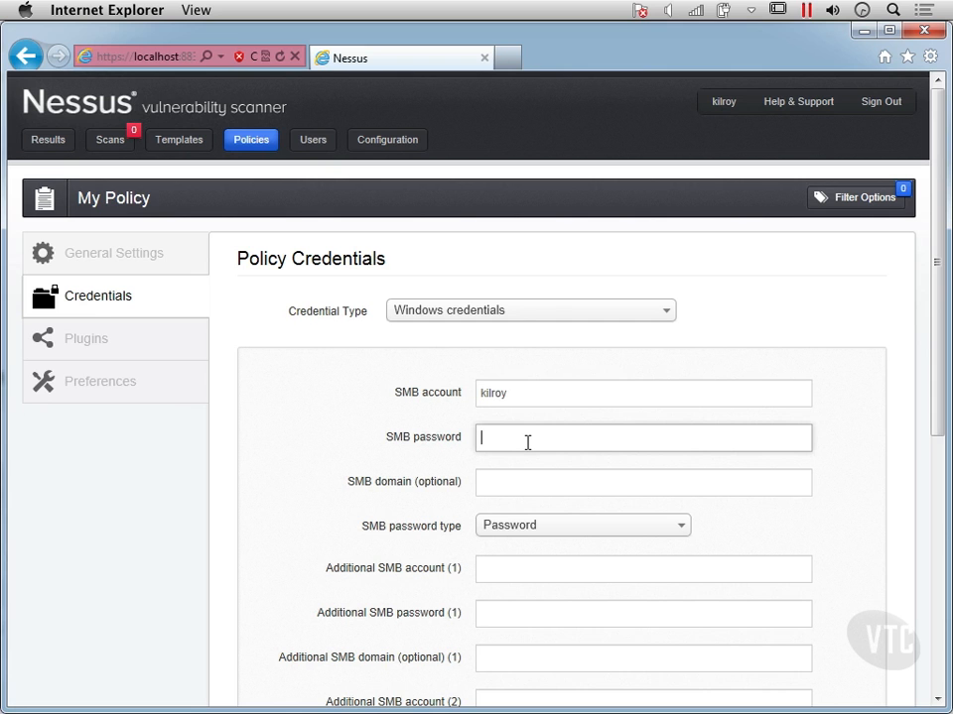
text(password)
Switch the credential type to SSH settings and replace the SSH user name and enter the SSH password
click(488, 313)
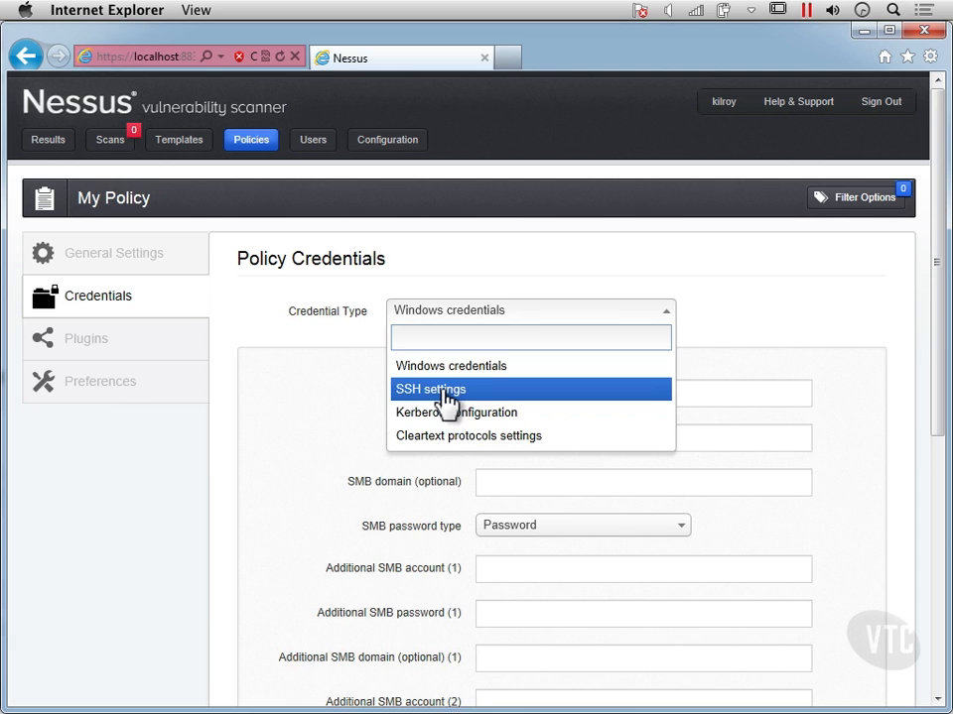
click(449, 390)
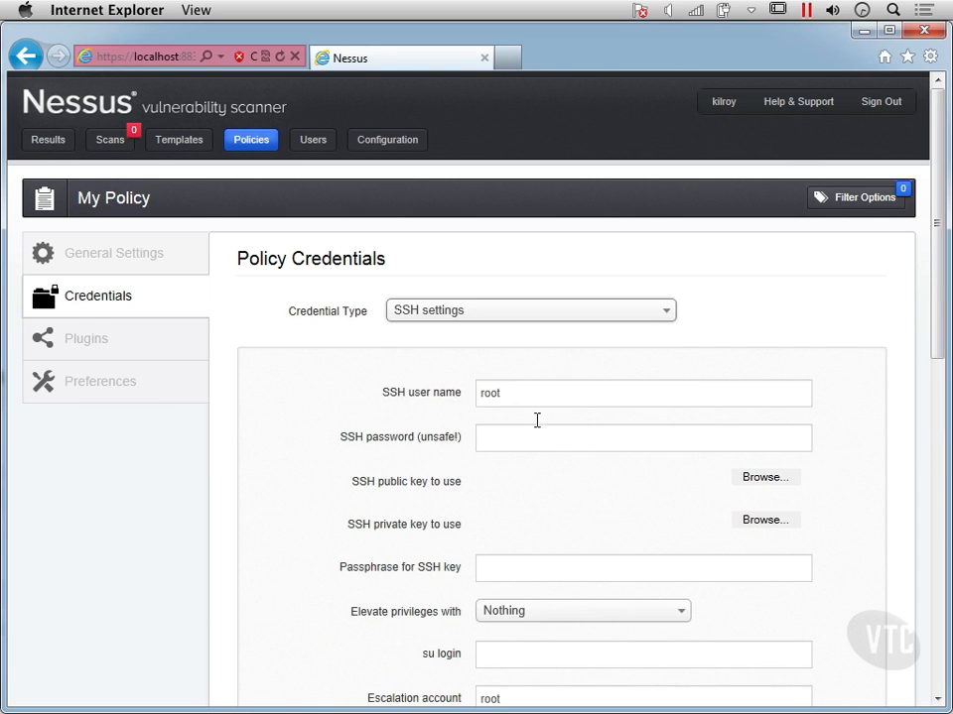
double_click(509, 396)
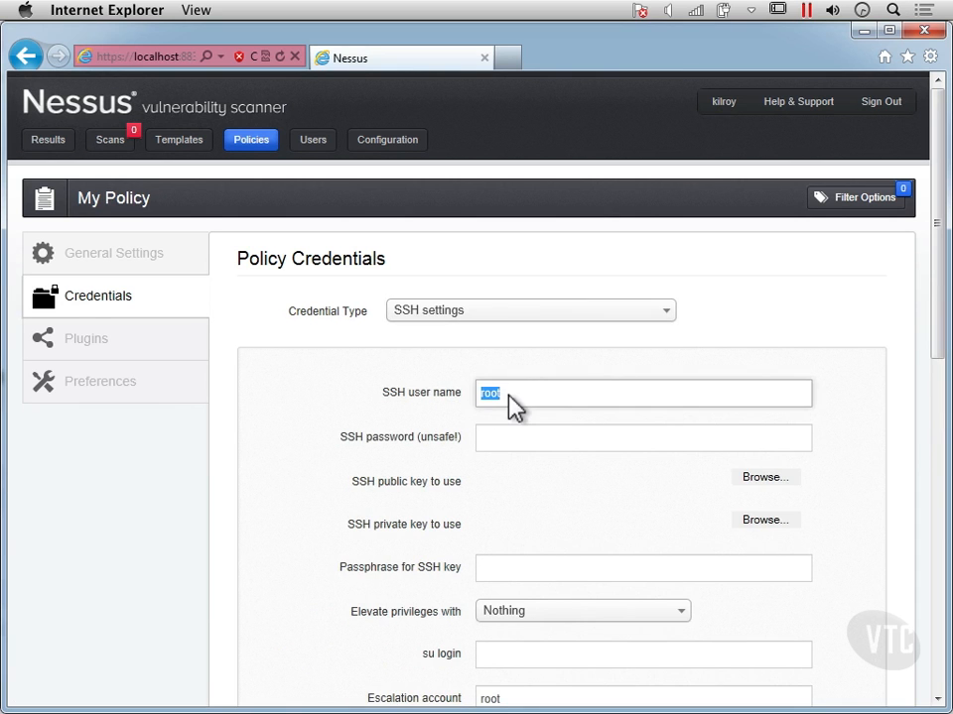
text(kilroy)
key(Tab)
text(*******)
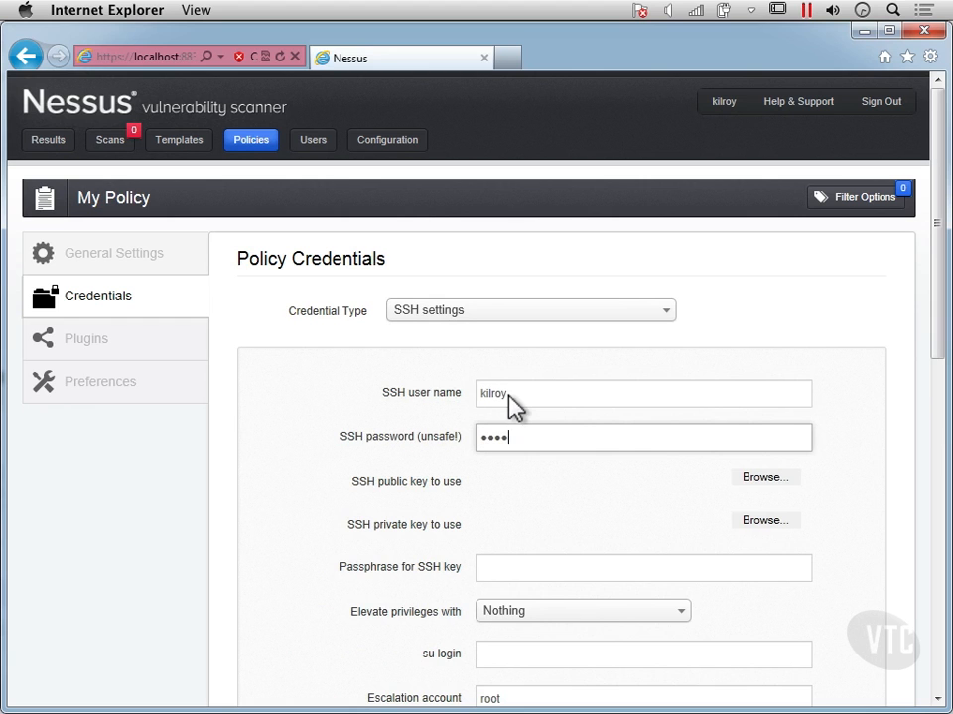
text(*)
Set the SSH privilege elevation method to sudo
click(558, 626)
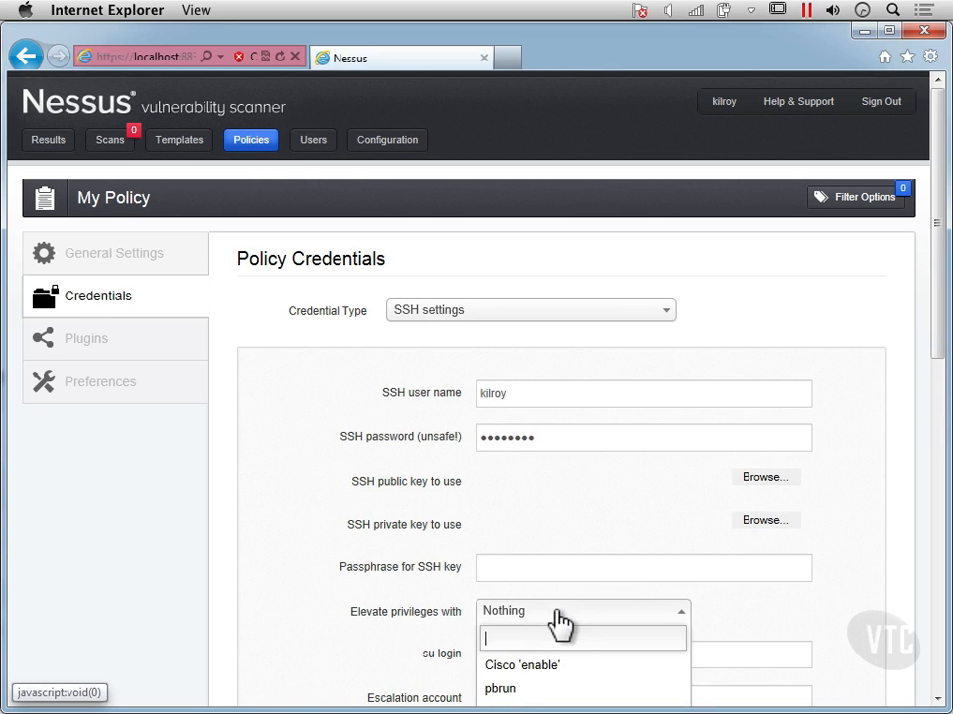
scroll(553, 616, down, 1)
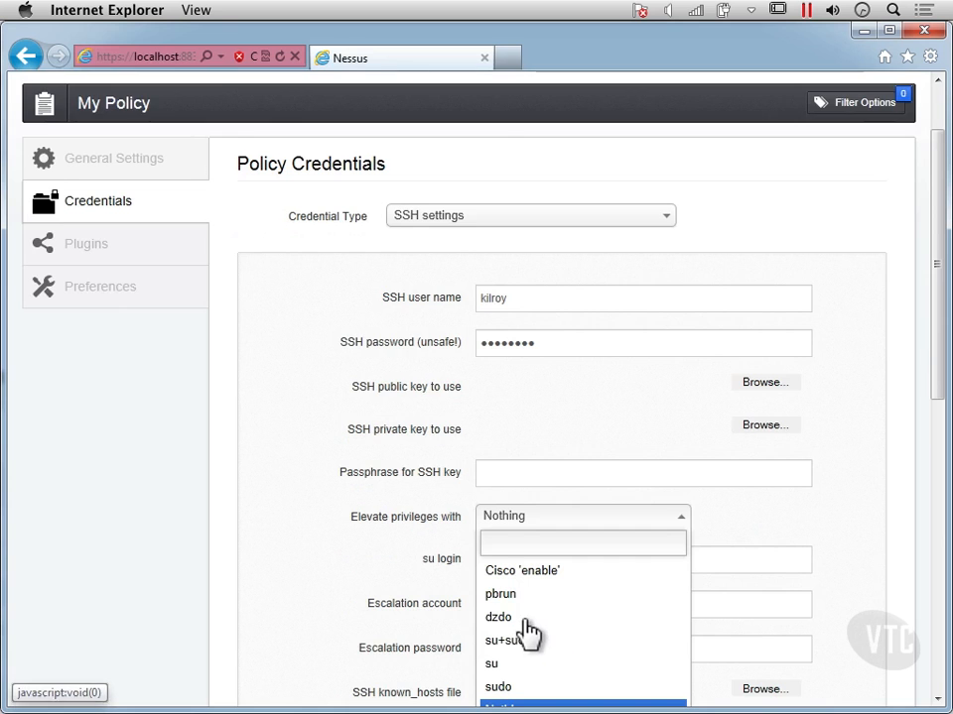
scroll(515, 640, down, 7)
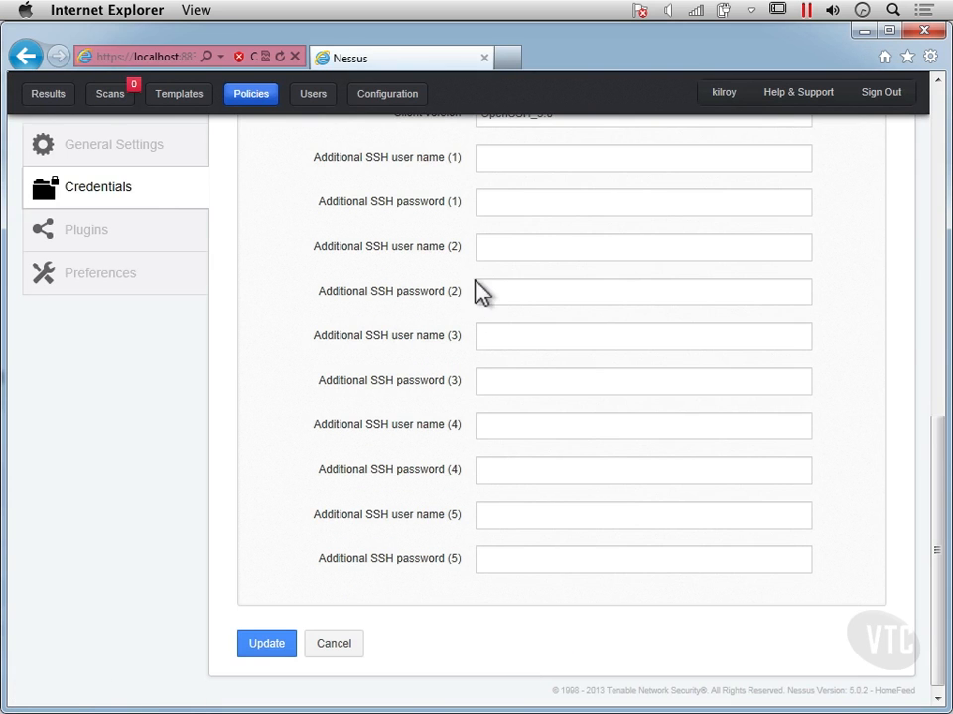
scroll(478, 280, up, 1)
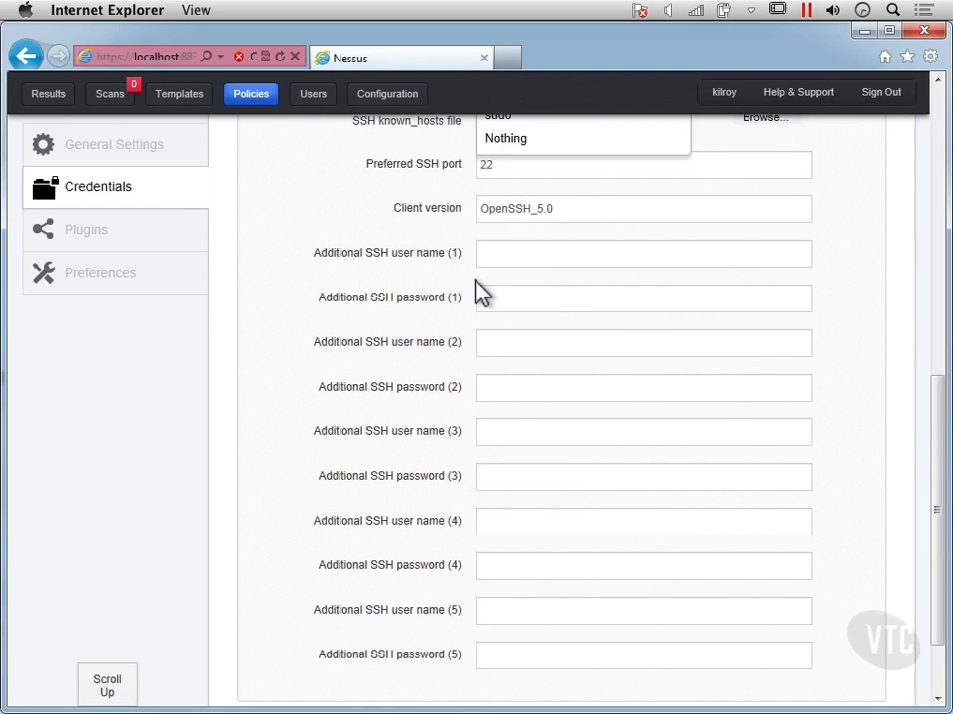
scroll(479, 292, up, 7)
scroll(547, 529, down, 1)
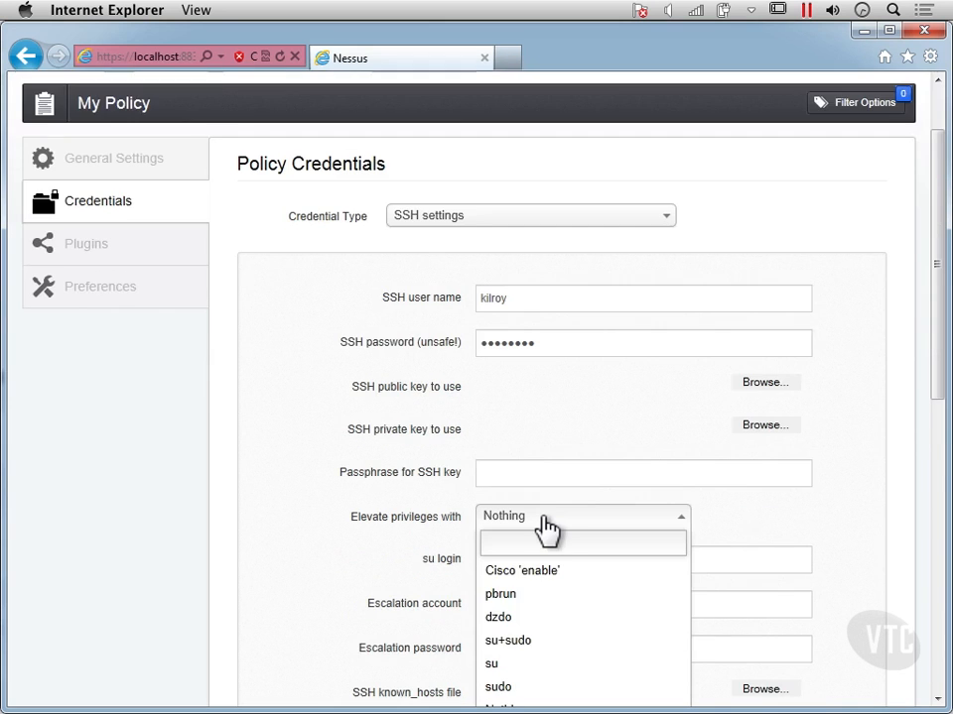
scroll(526, 675, down, 2)
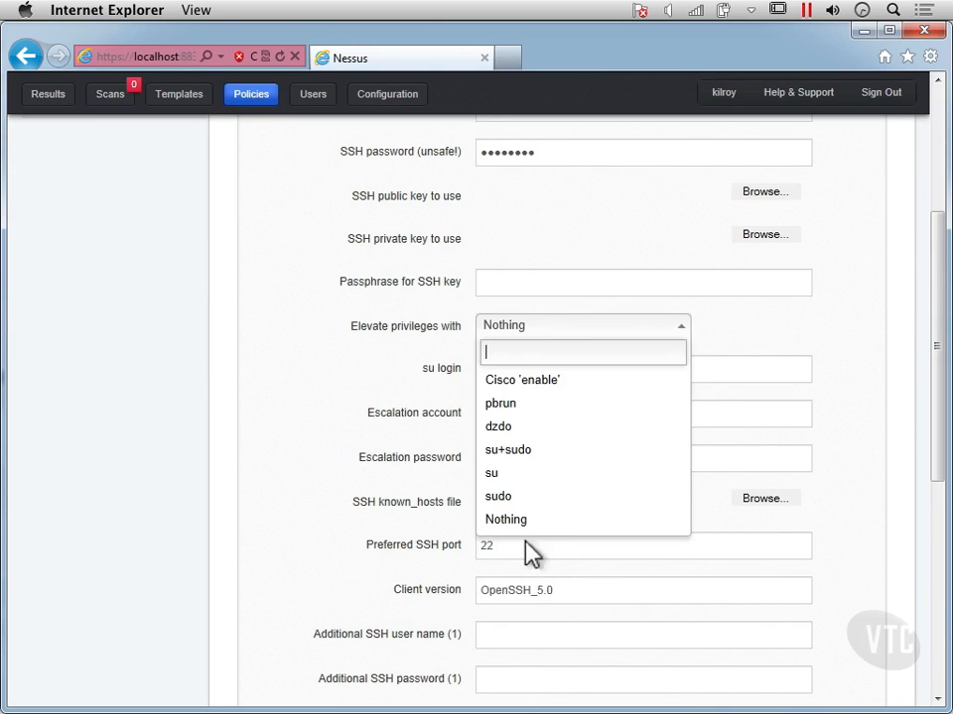
click(508, 506)
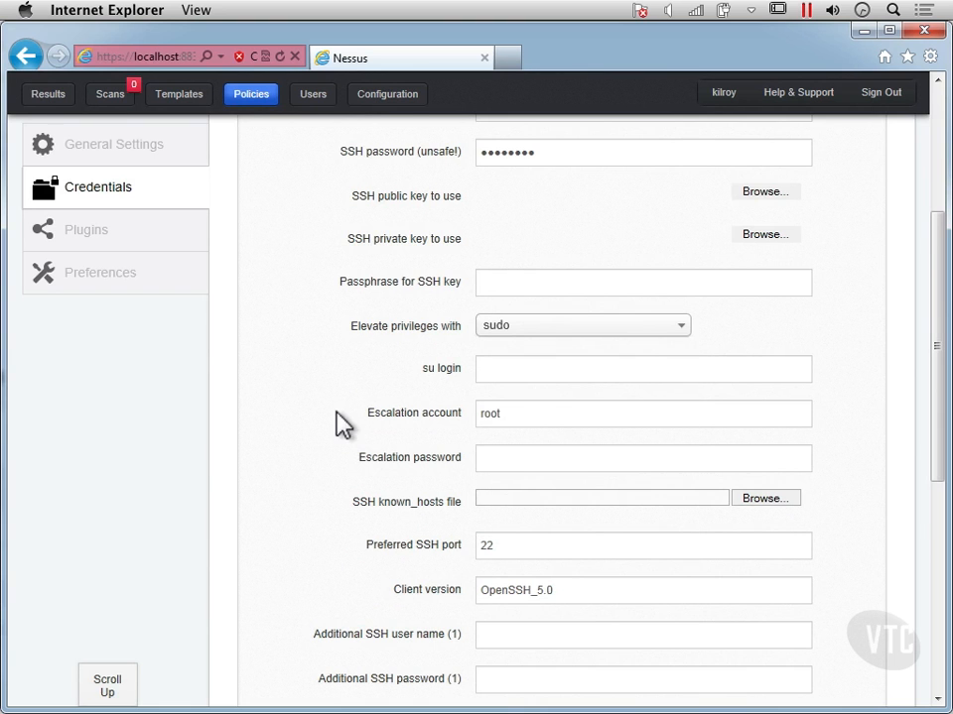
Display the Kerberos configuration credential type, followed by the Cleartext protocols settings
scroll(337, 424, up, 5)
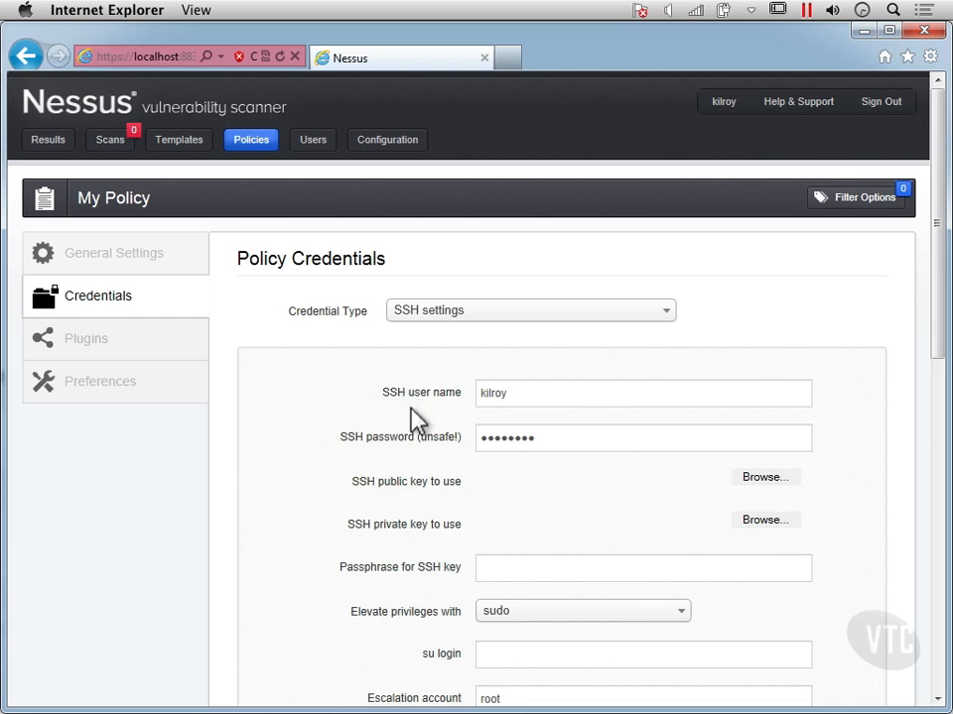
click(489, 315)
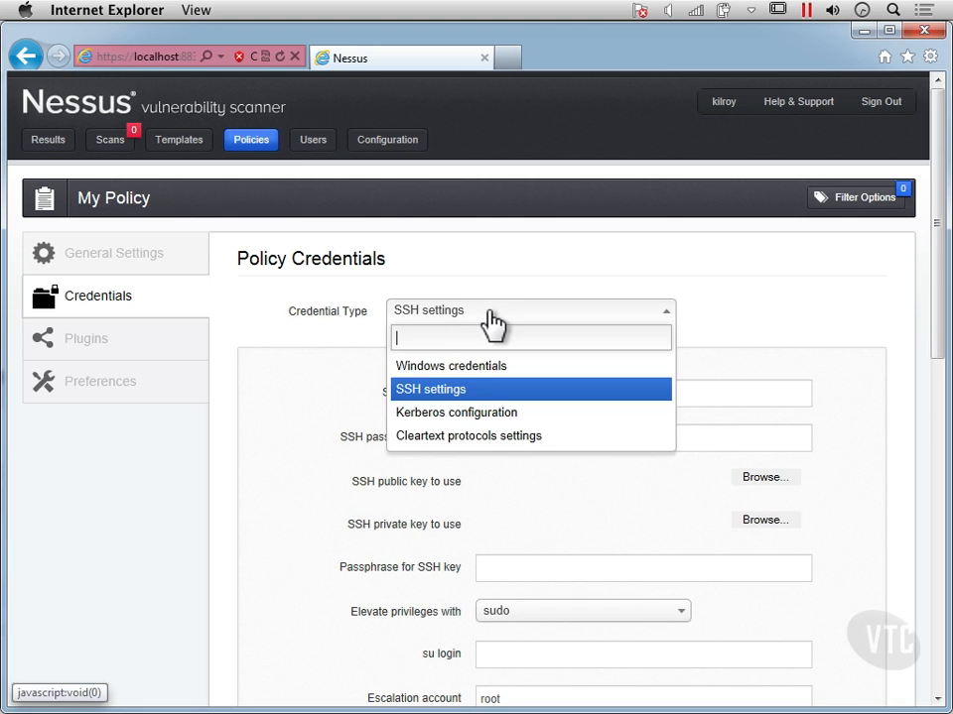
click(472, 414)
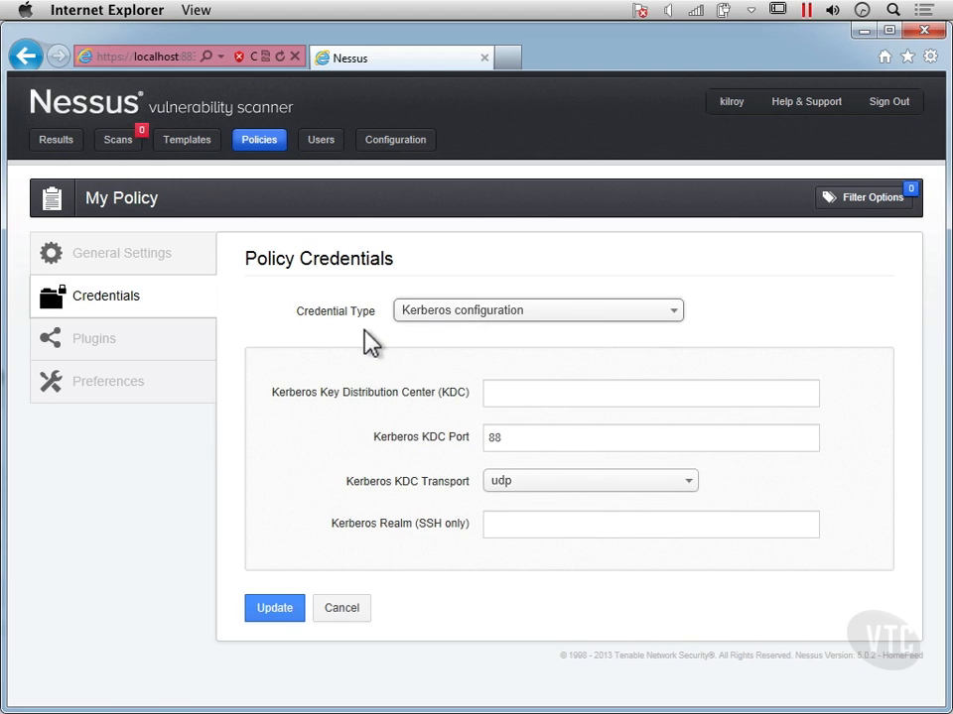
click(488, 316)
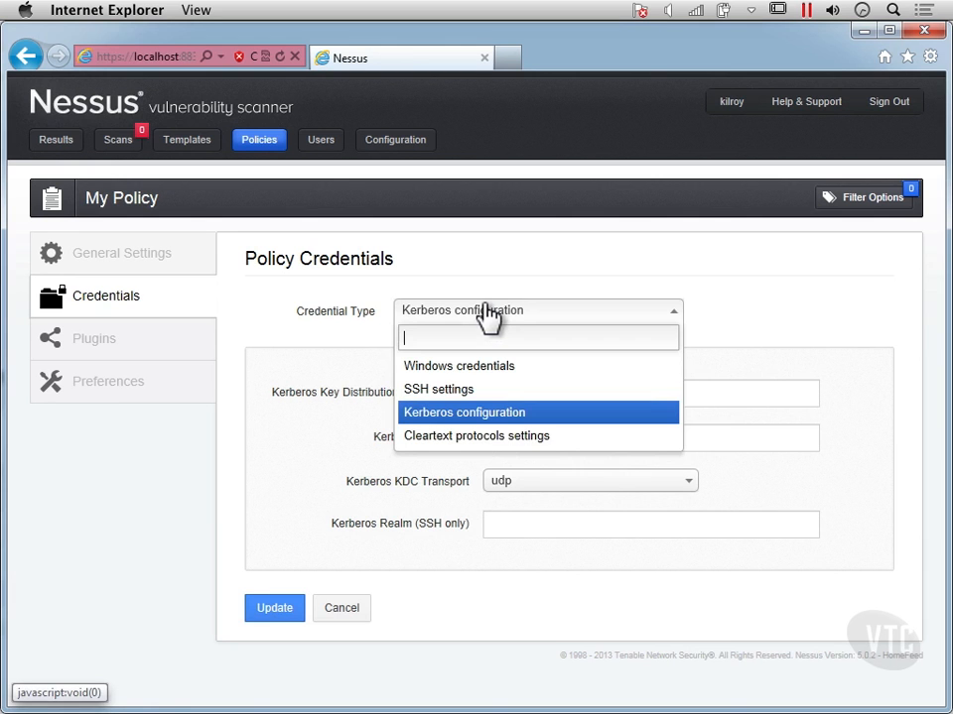
click(466, 437)
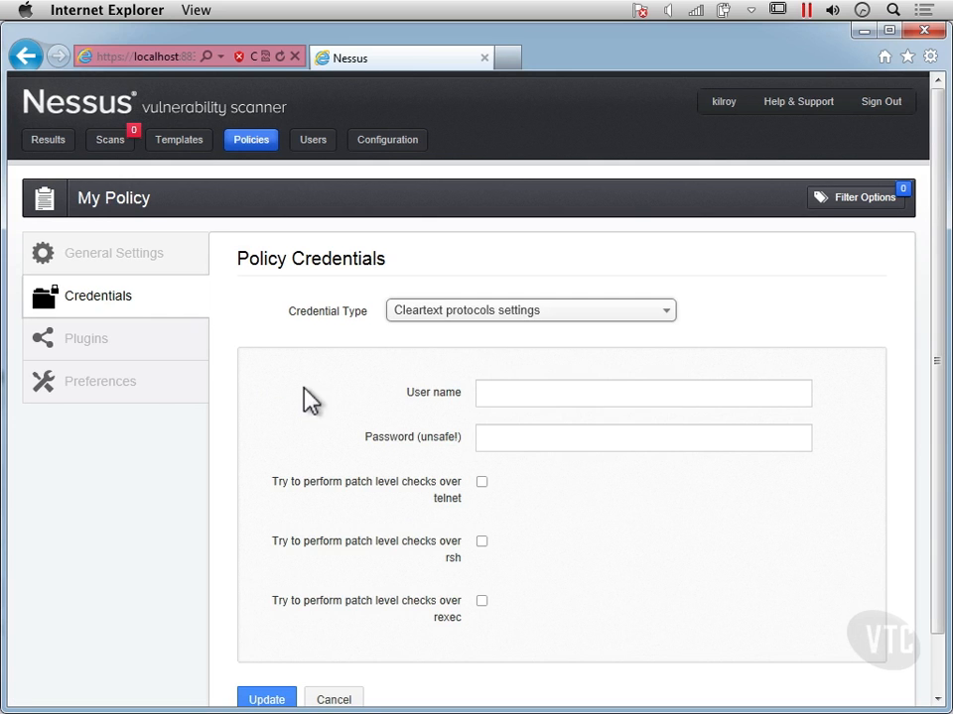
Examine the full list of plugin families in the policy's plugin configurations and their enabled status
scroll(411, 404, down, 1)
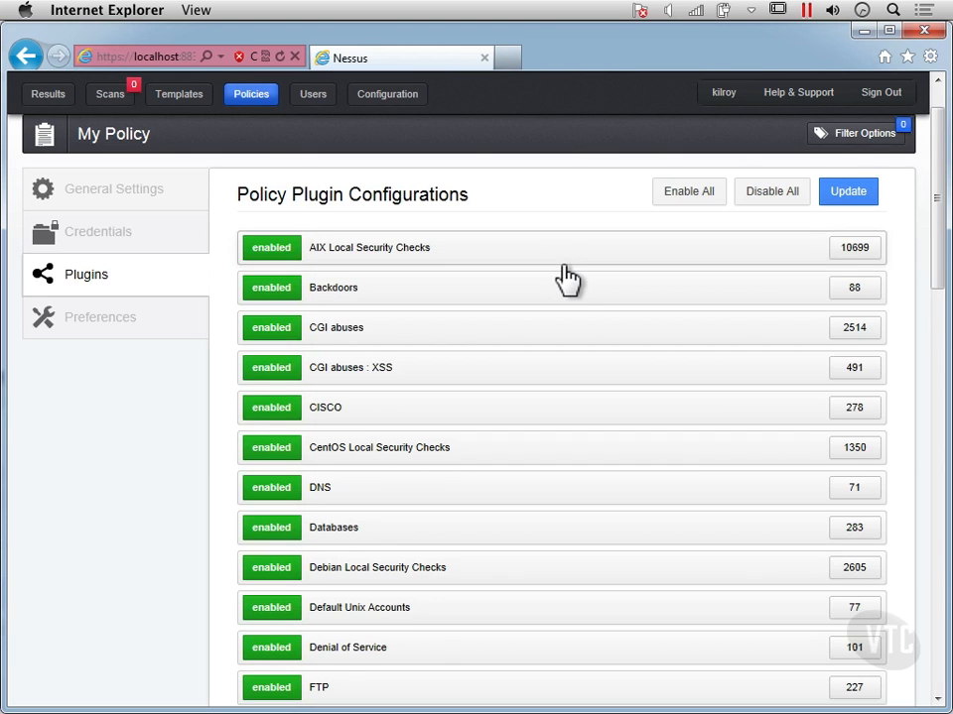
scroll(566, 281, down, 2)
scroll(566, 281, down, 9)
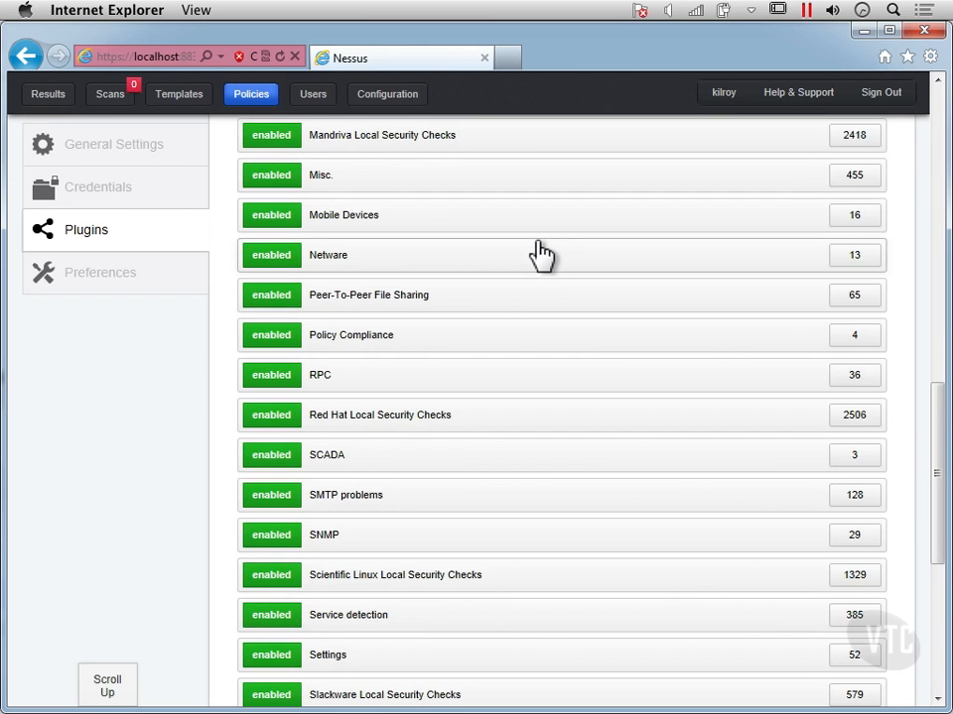
scroll(541, 255, down, 3)
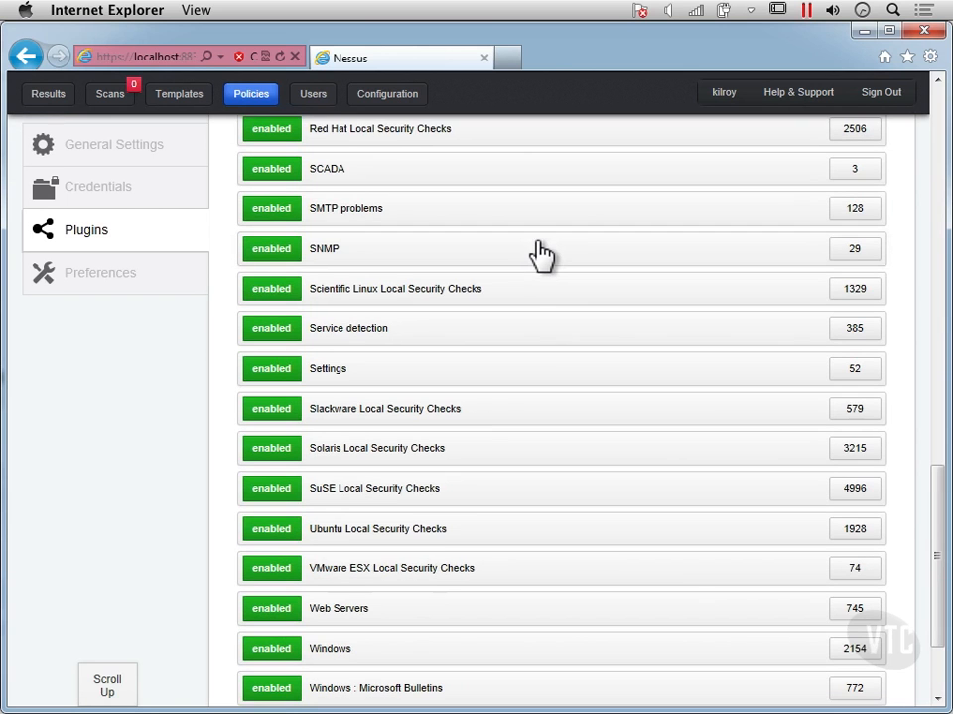
scroll(544, 229, down, 2)
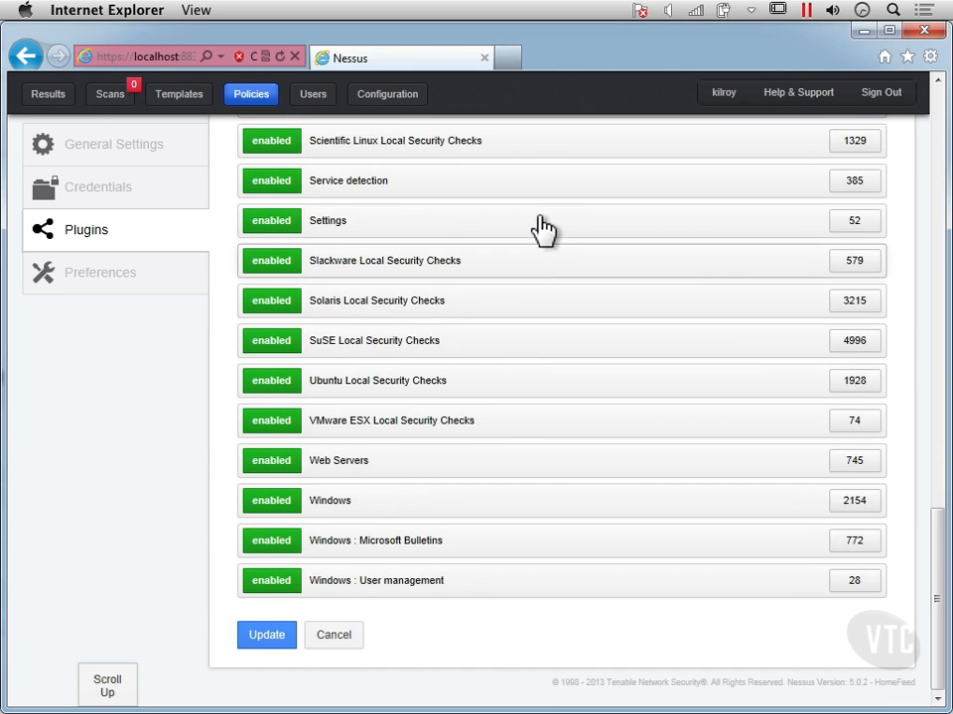
scroll(543, 244, up, 6)
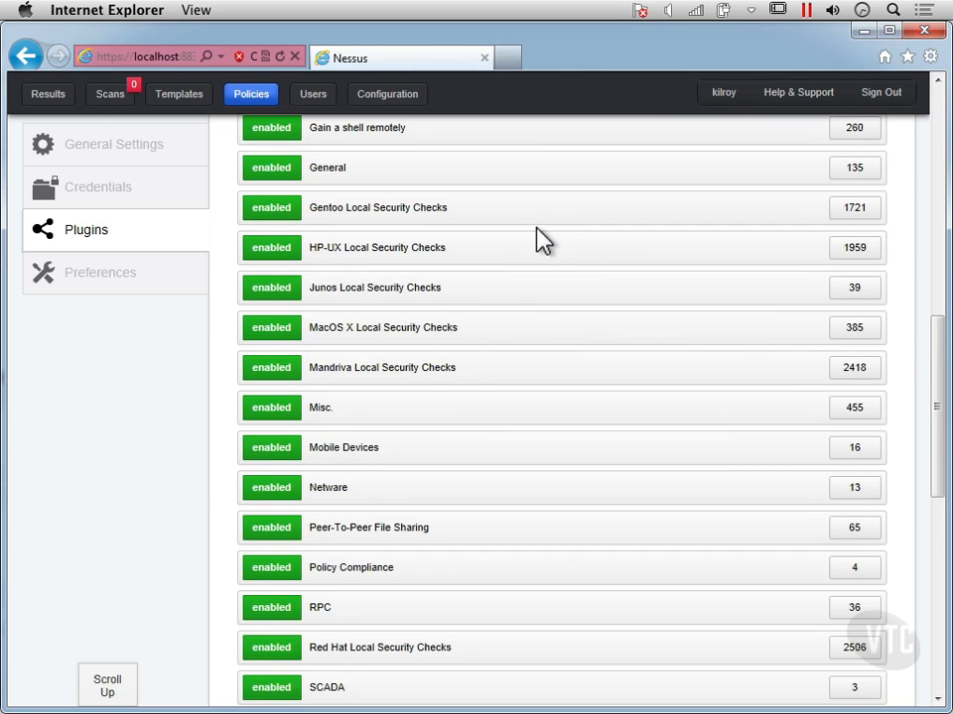
scroll(544, 241, up, 8)
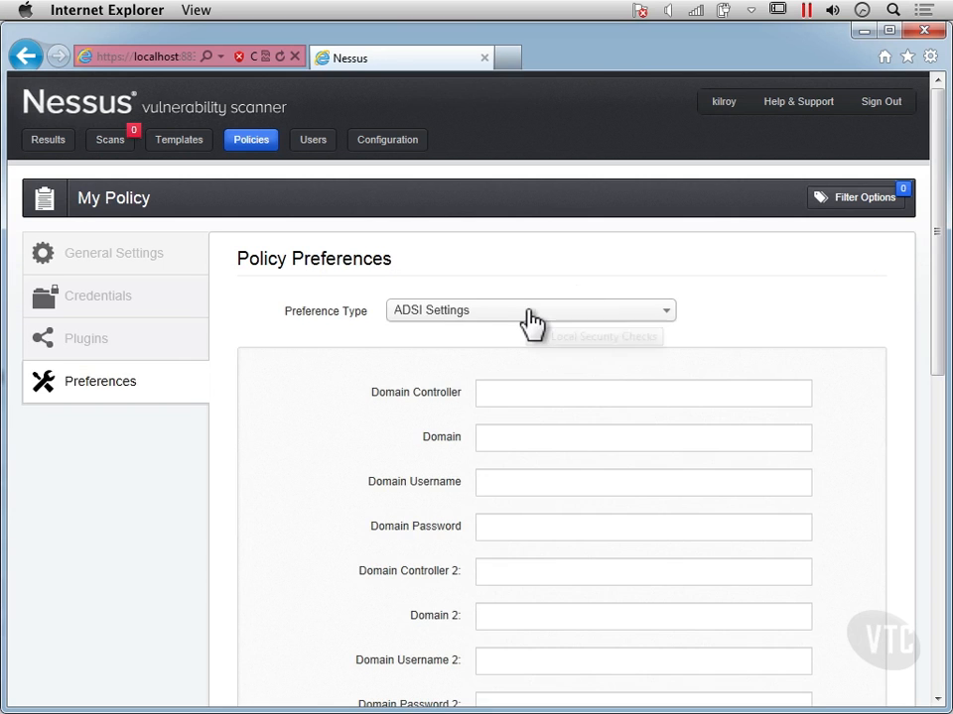
Browse the policy's preference types, choose SNMP settings and examine the community name, UDP port and SNMPv3 fields
click(531, 320)
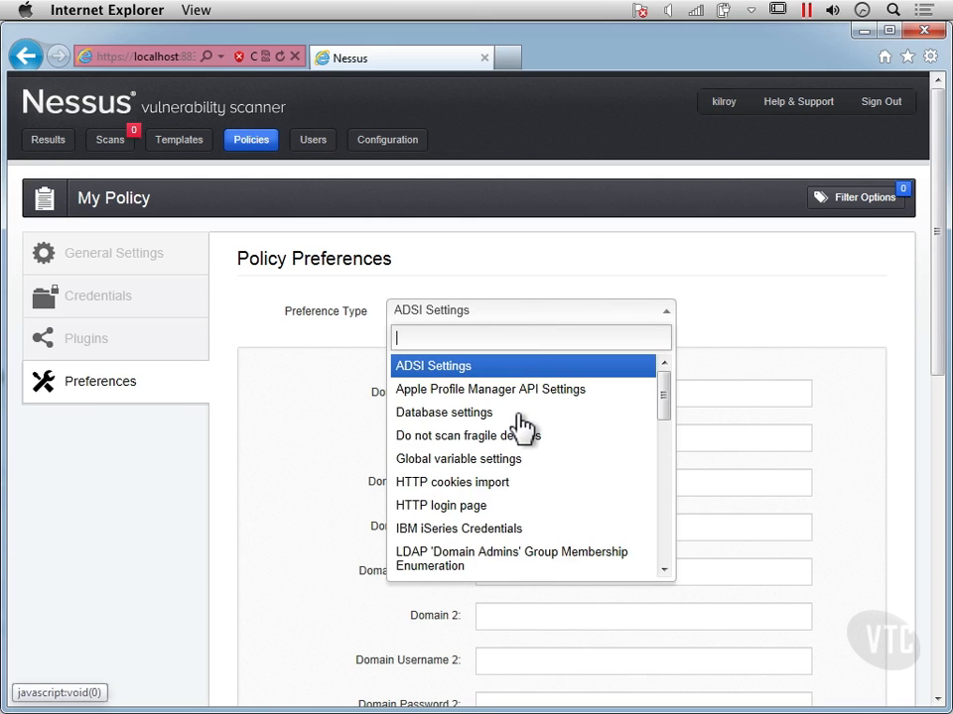
scroll(518, 427, down, 1)
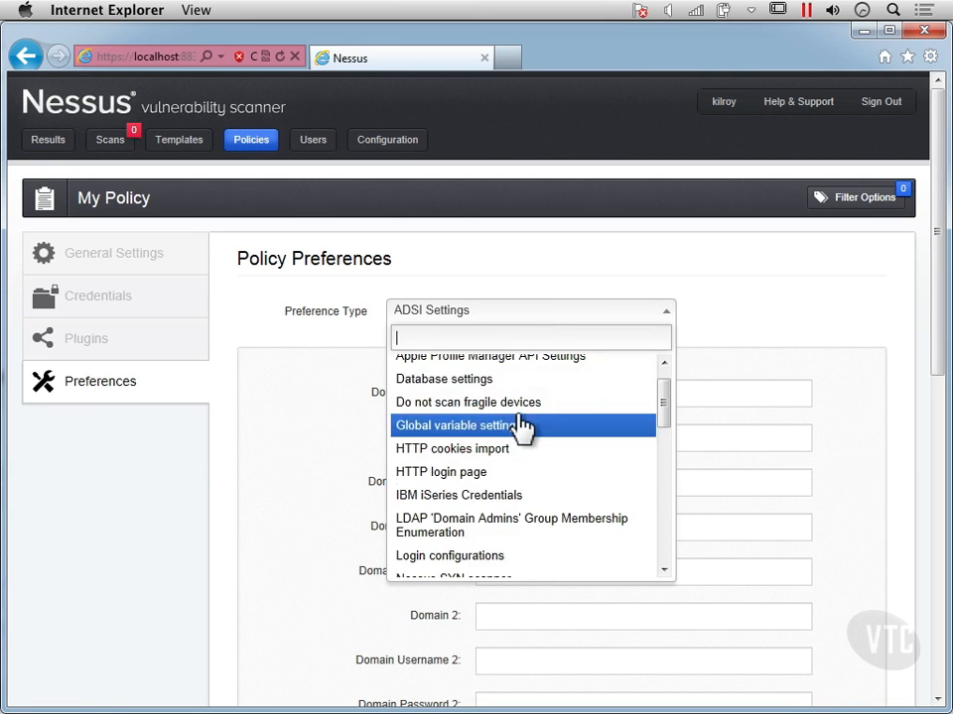
scroll(521, 428, down, 5)
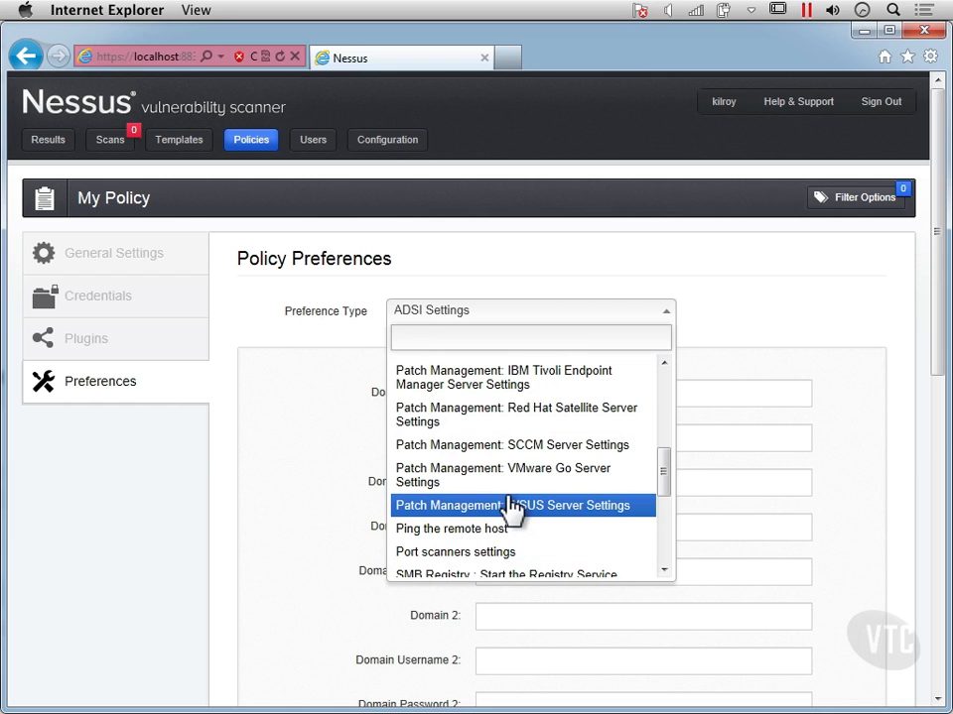
scroll(510, 508, down, 5)
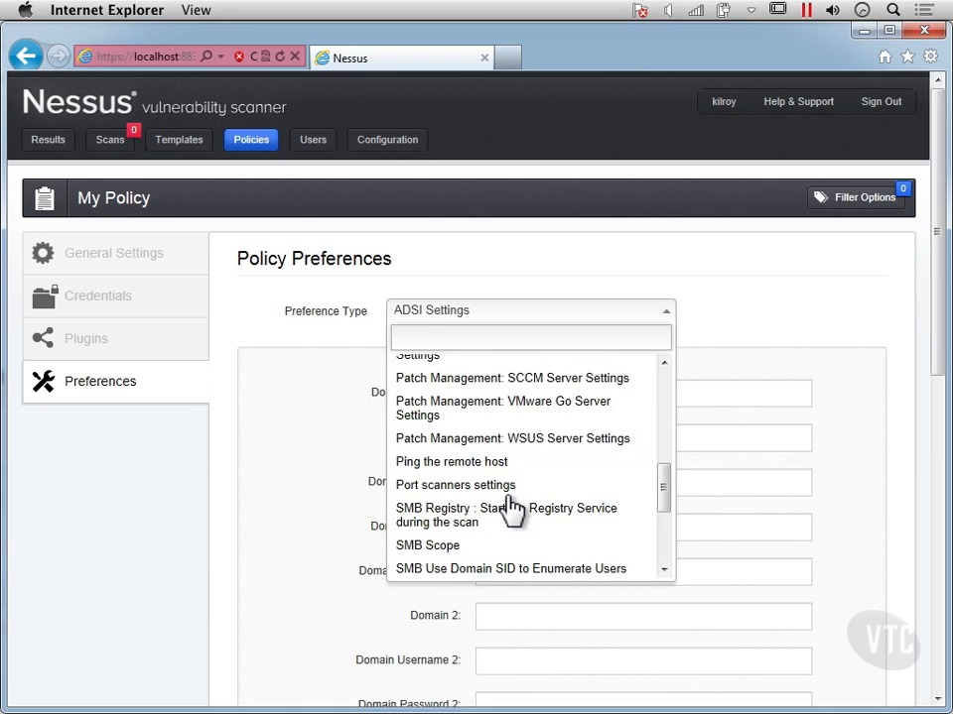
scroll(470, 518, up, 2)
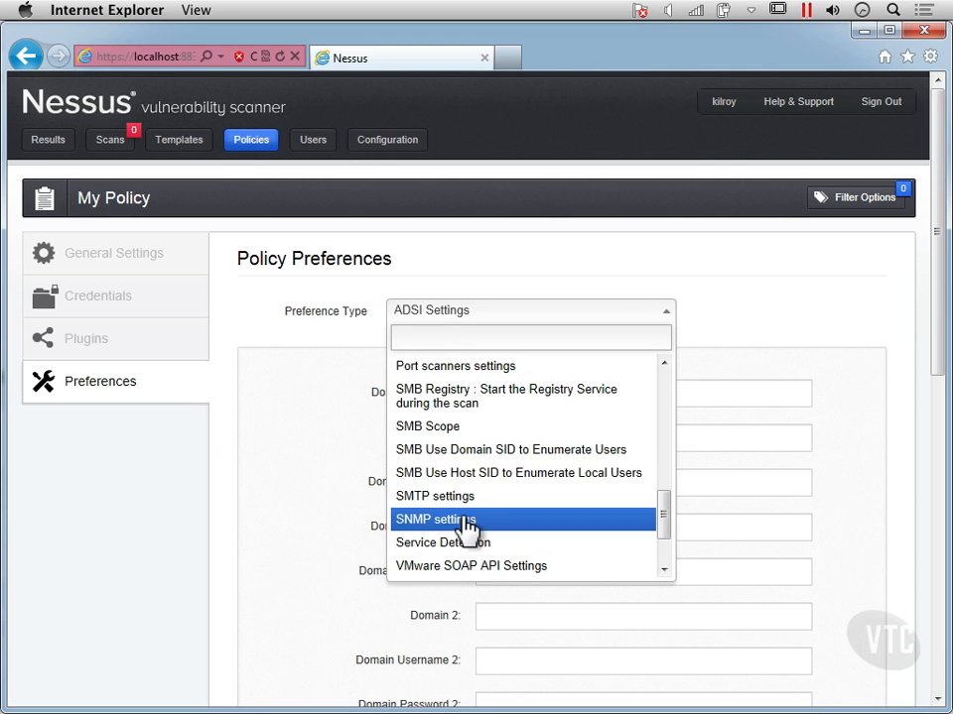
click(465, 519)
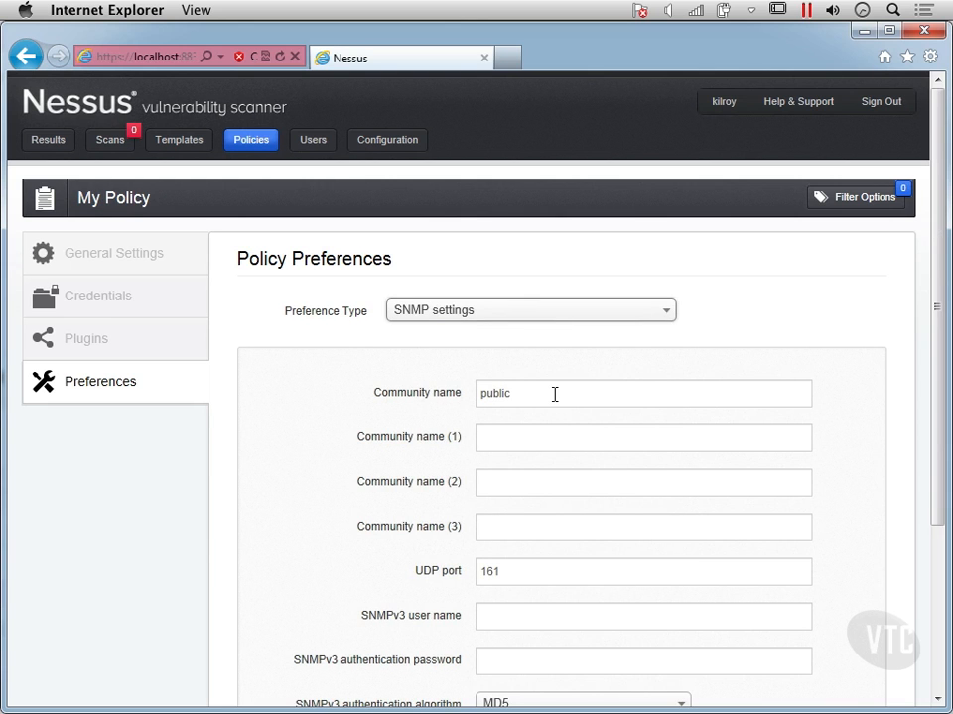
scroll(531, 475, down, 1)
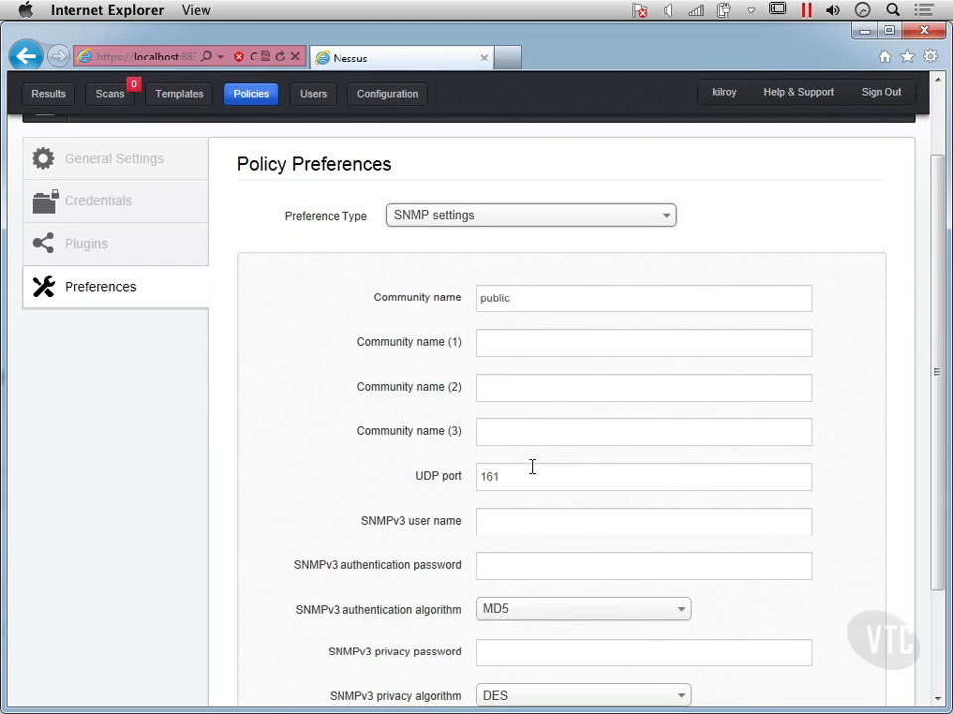
scroll(531, 466, up, 1)
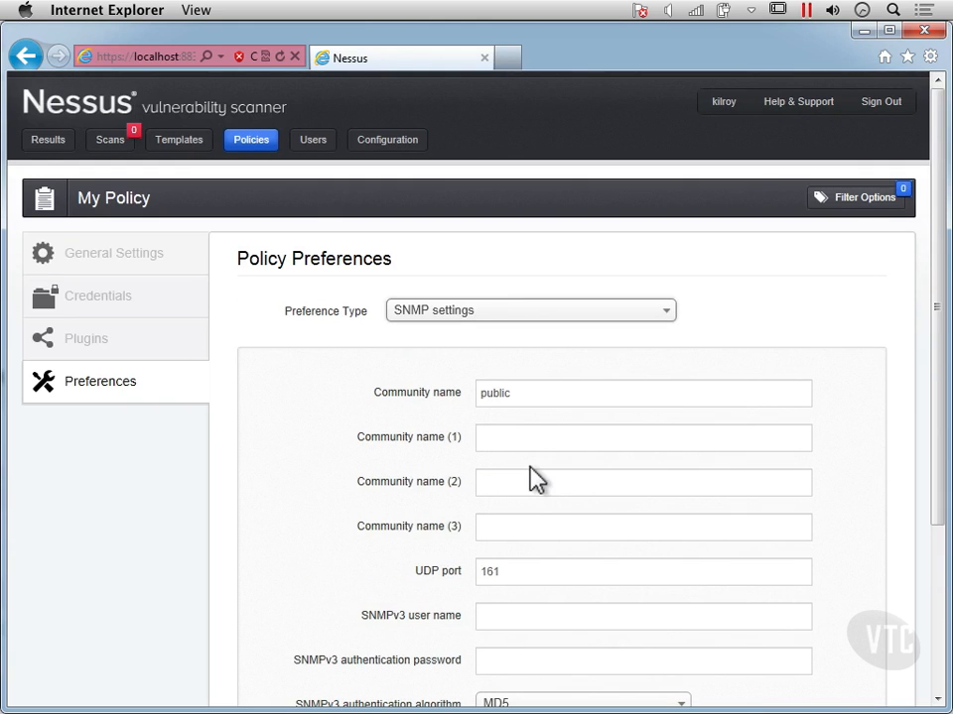